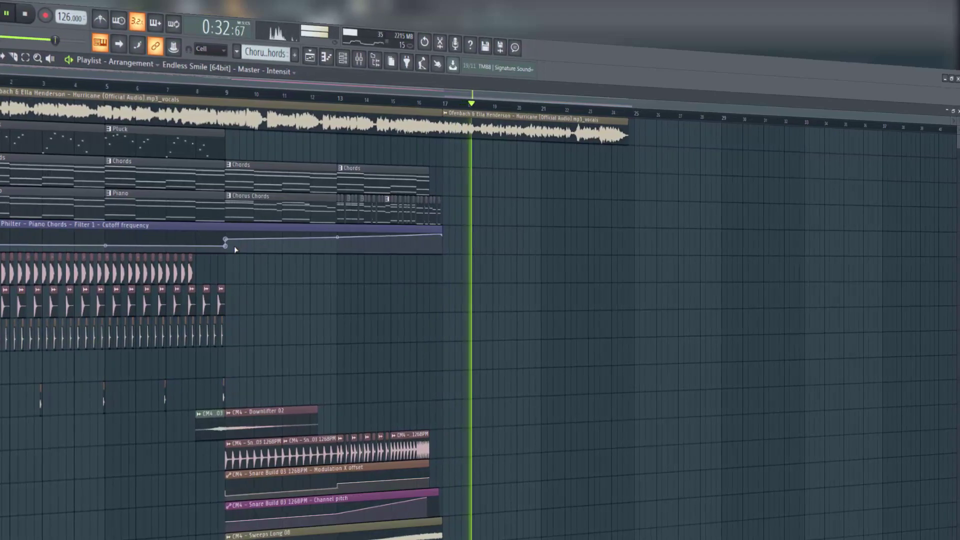
Step: Stop the arrangement playback of the Bass clips on Track 2
key("space")
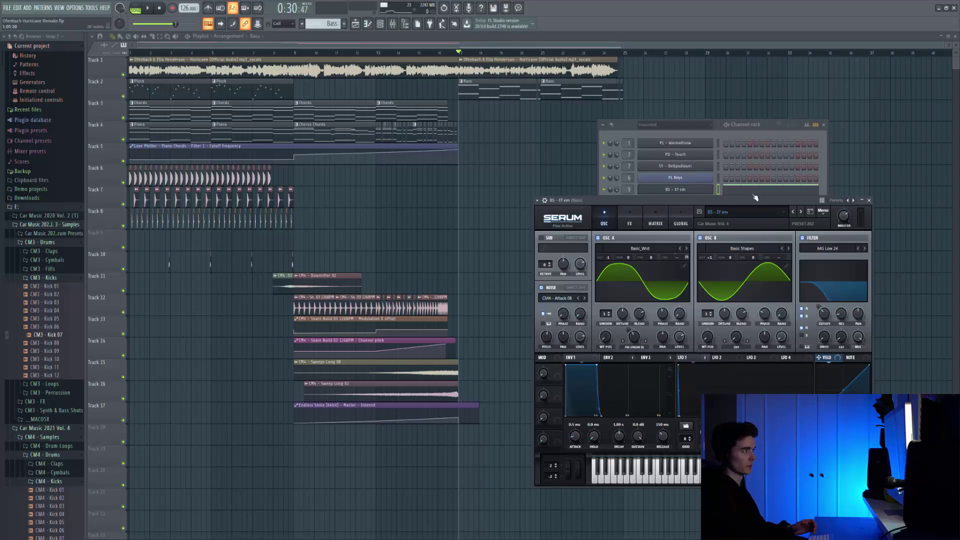
Step: Show the BS - Ef em bass line full screen and audition it with the Bluegard layers
key("F7")
scroll(302, 240, "down", 3)
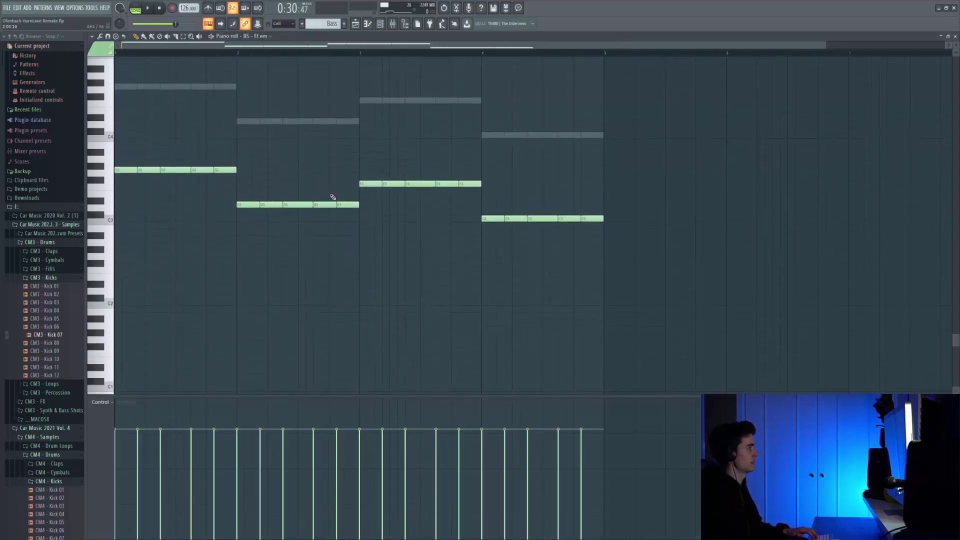
key("space")
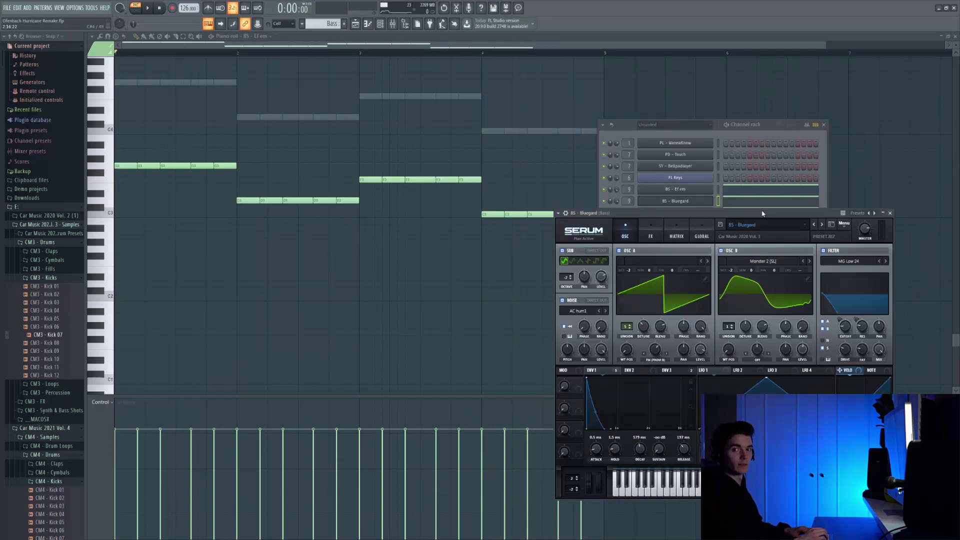
key("space")
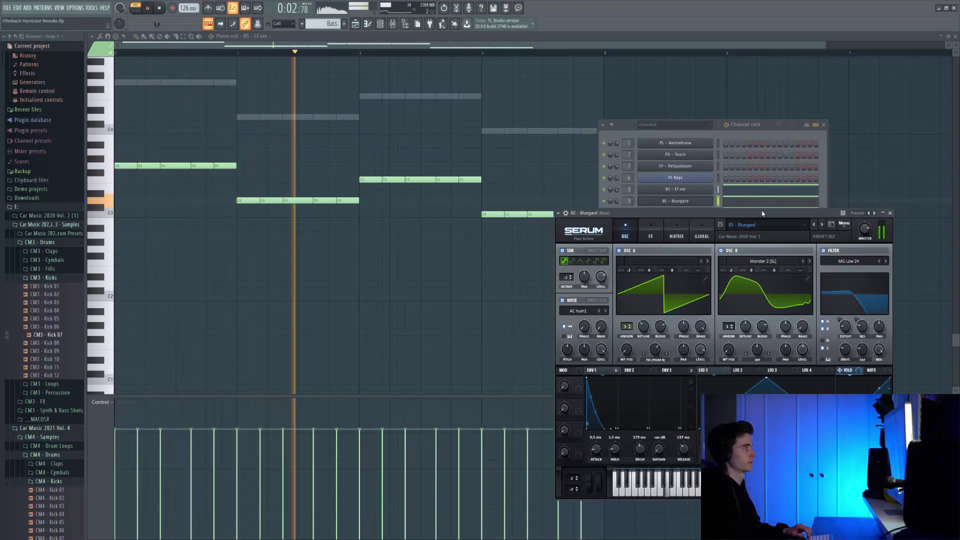
key("space")
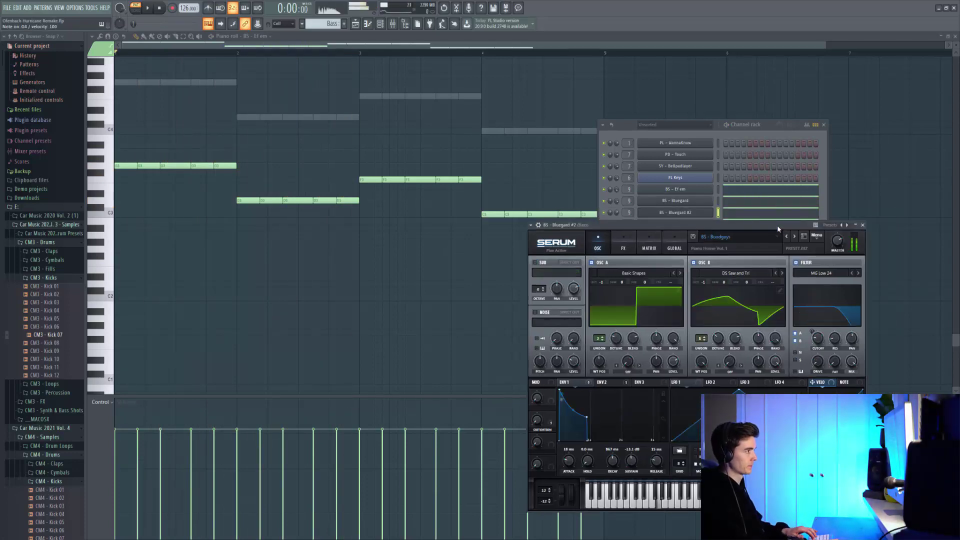
key("space")
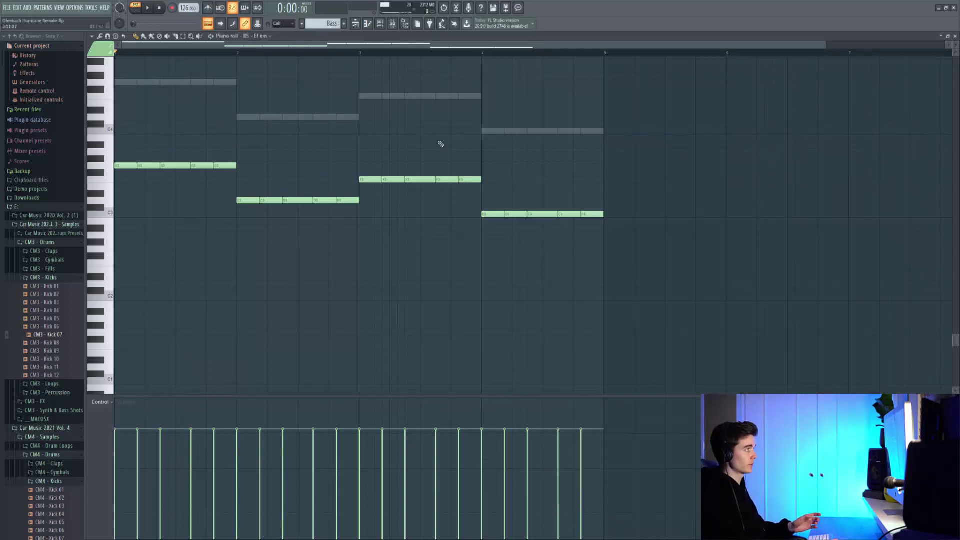
Step: Move from the Parametric EQ 2 to the CLA-3A compressor and play the processed bass
scroll(441, 144, "up", 6)
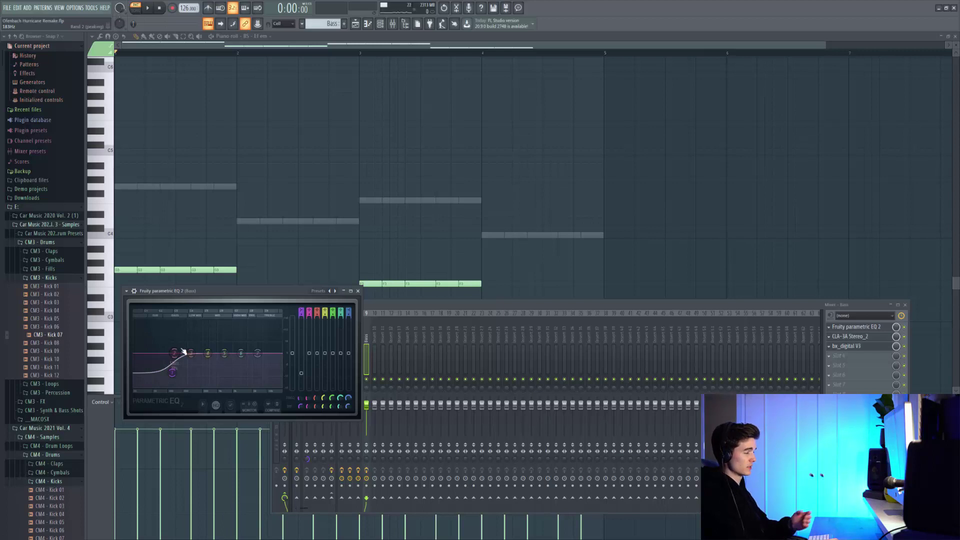
left_click(850, 336)
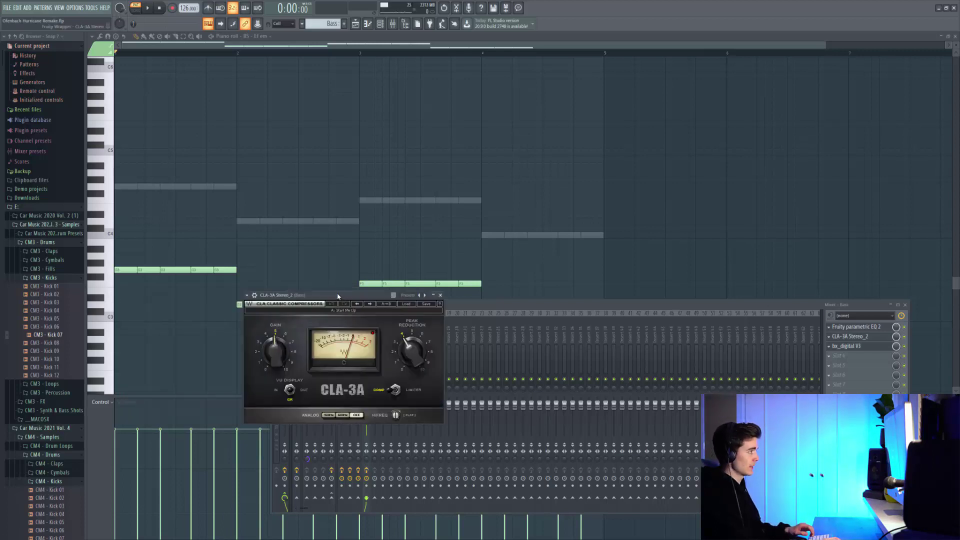
key("space")
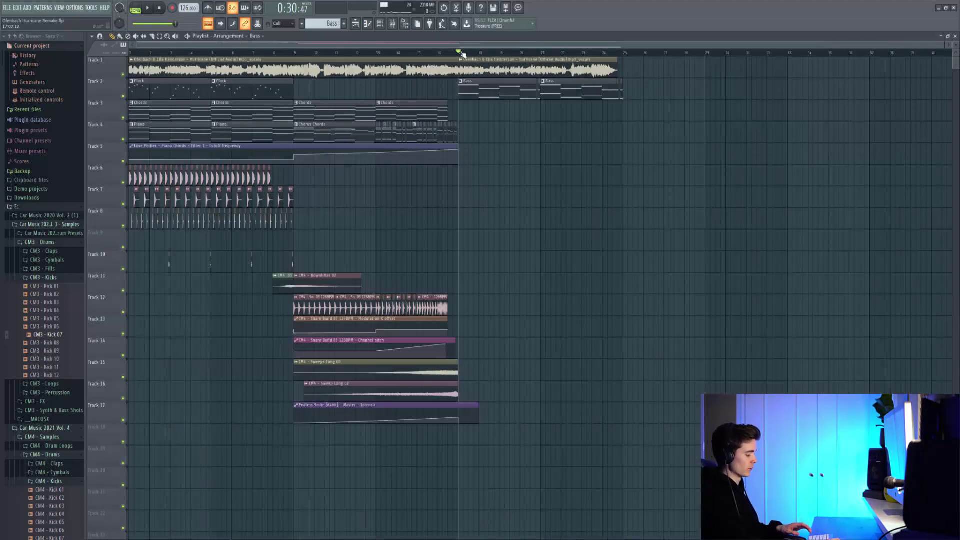
Step: Play the drop from bars 17 and 21 to hear the Chorus Chords and added Chords layer
key("space")
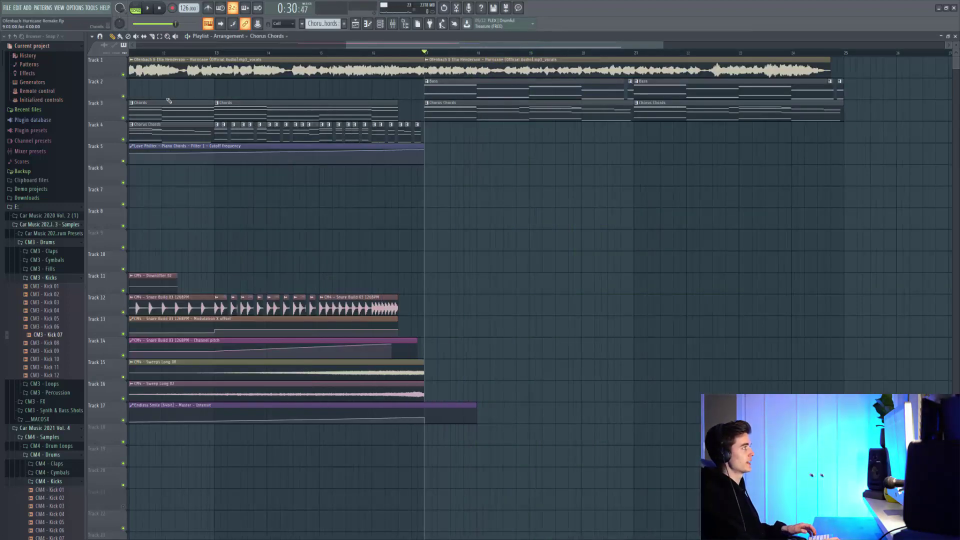
scroll(218, 129, "down", 3)
scroll(390, 116, "left", 5)
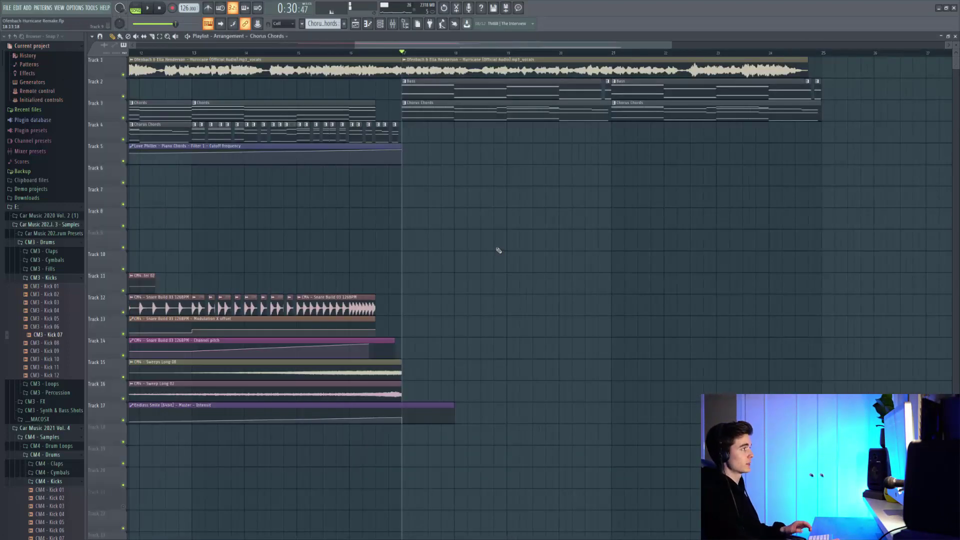
key("space")
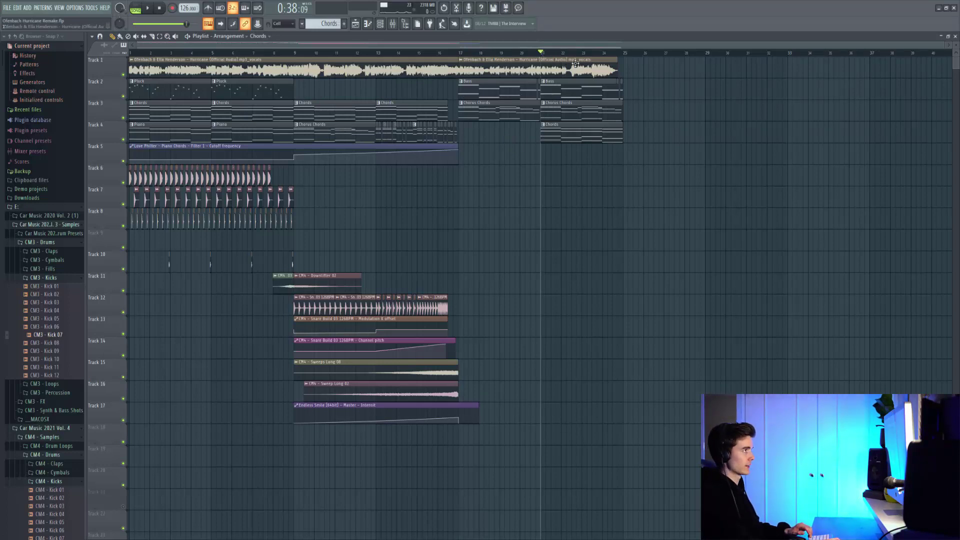
key("space")
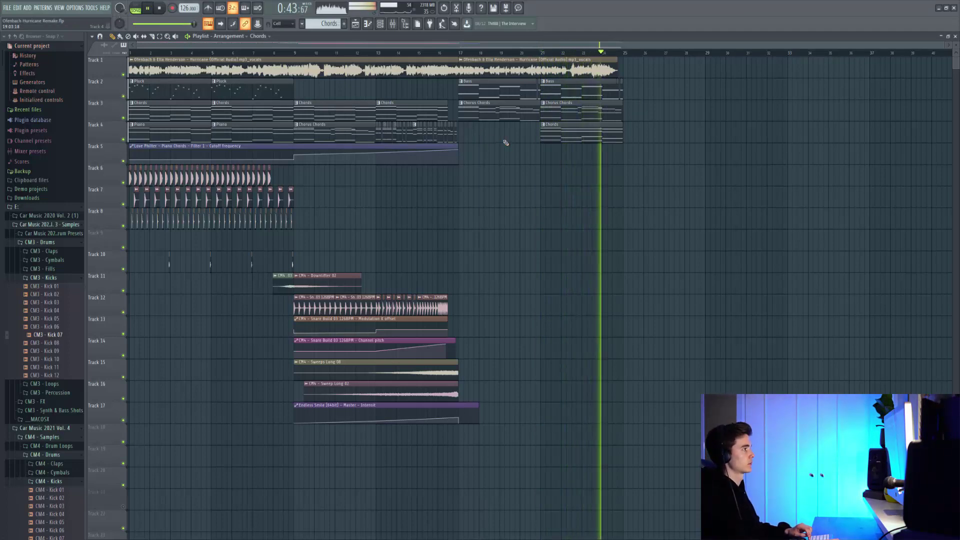
key("space")
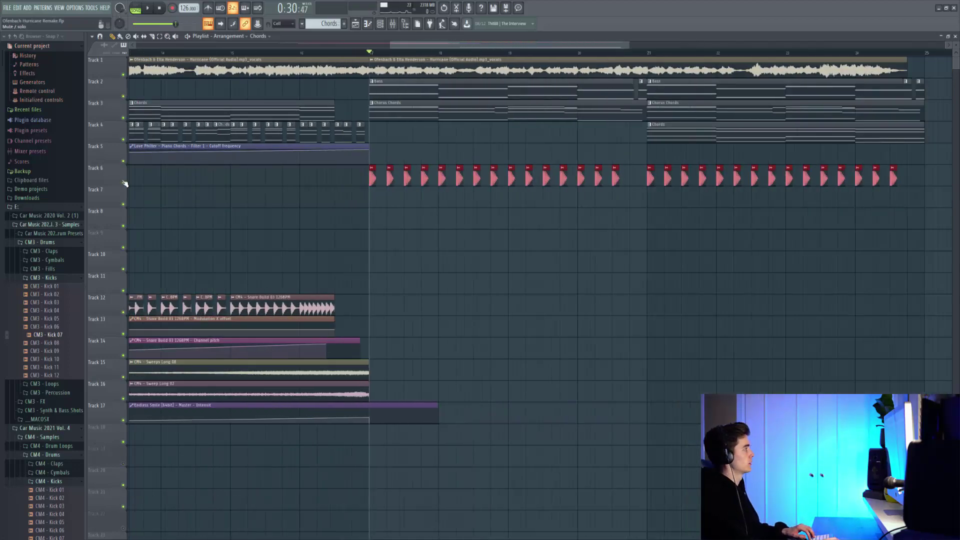
Step: Solo kick Track 6 and play the new kick clips from bar 17
left_click(123, 182, "ctrl")
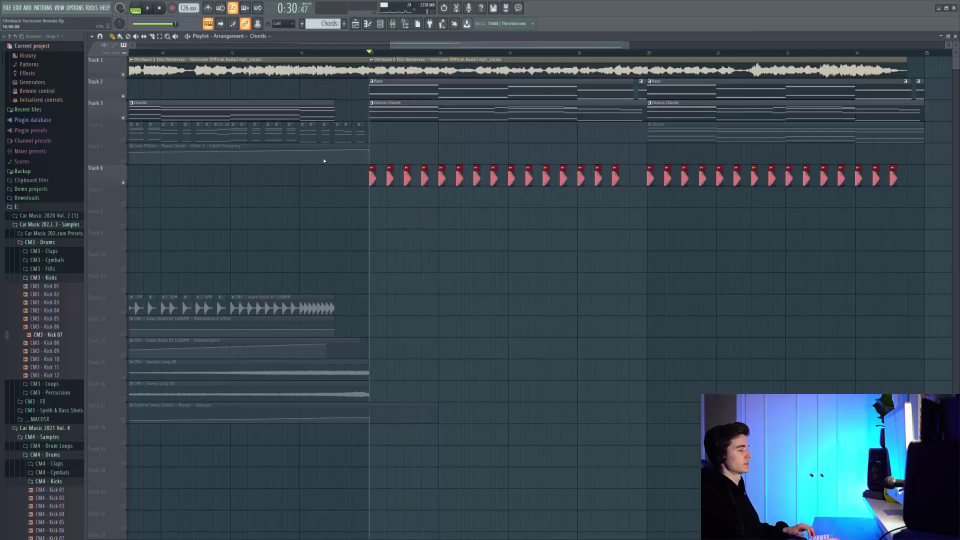
key("space")
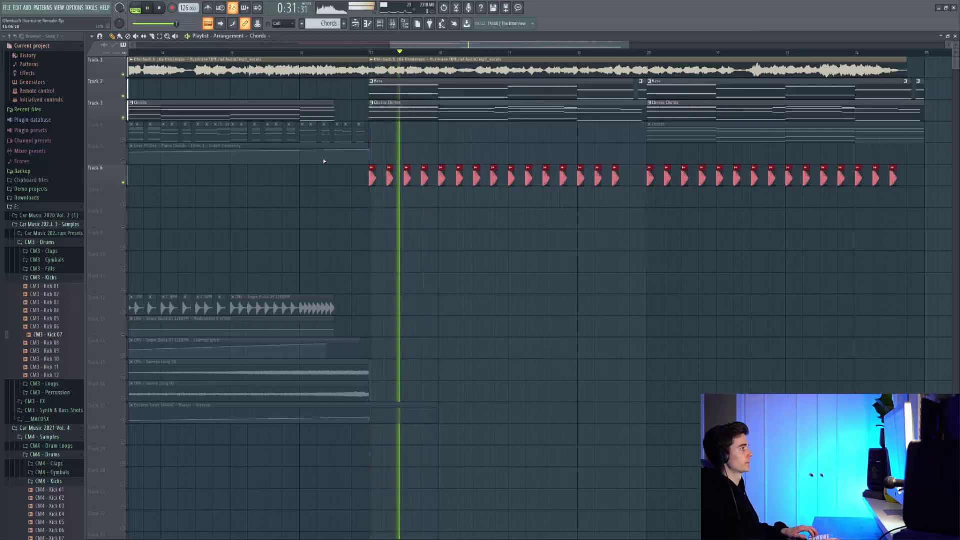
left_click(322, 178)
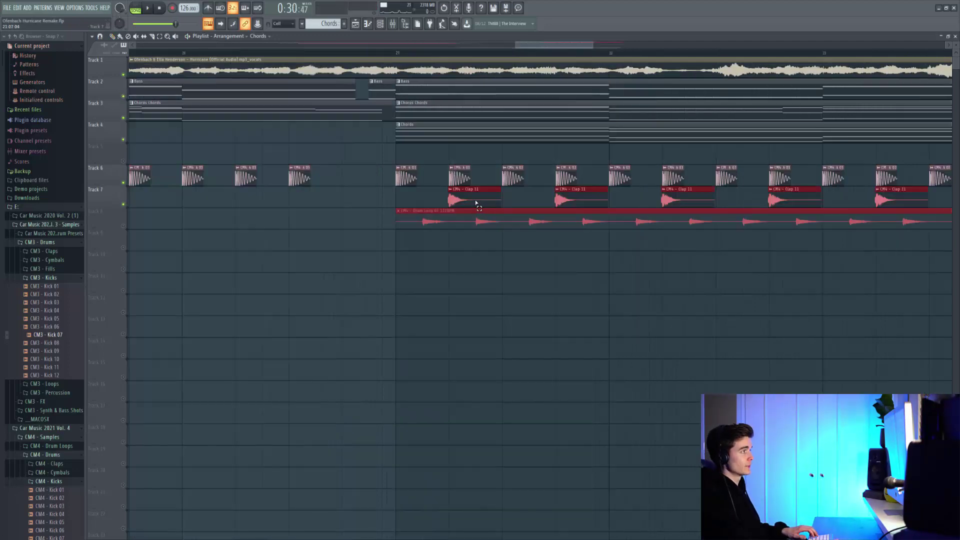
scroll(476, 203, "up", 4)
scroll(313, 143, "down", 5)
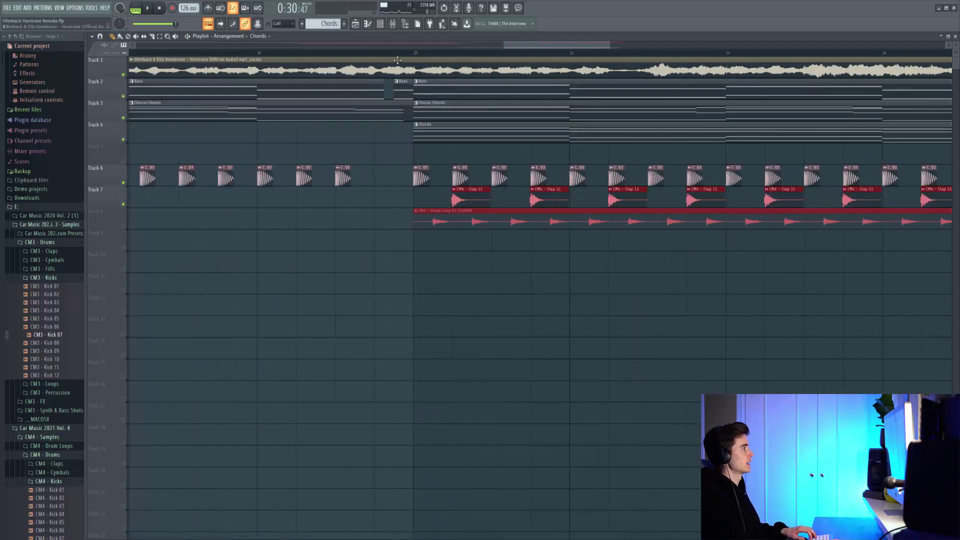
scroll(434, 56, "up", 1)
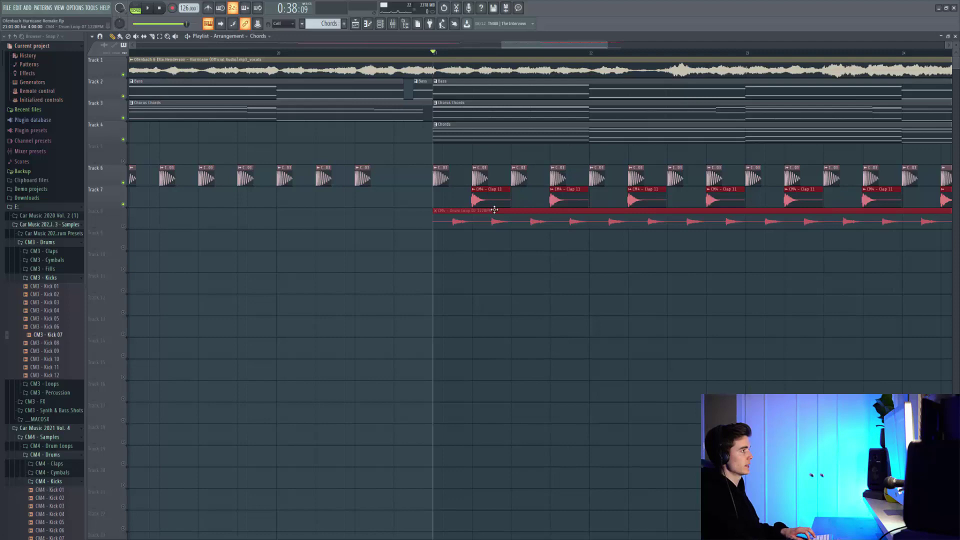
Step: Play the drums from bar 21 with Drum Loop 07 and check the loop sample's settings
key("space")
scroll(425, 206, "down", 3)
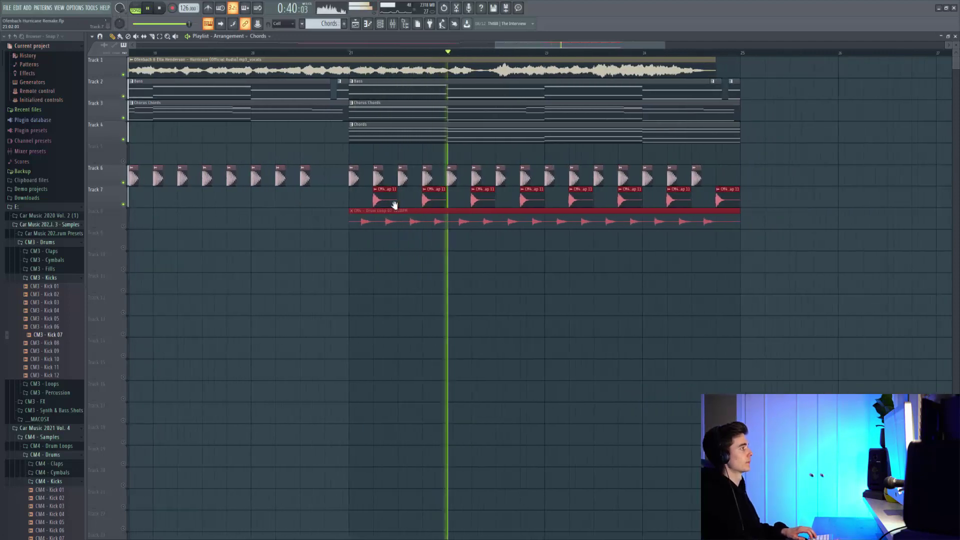
key("space")
scroll(320, 218, "up", 4)
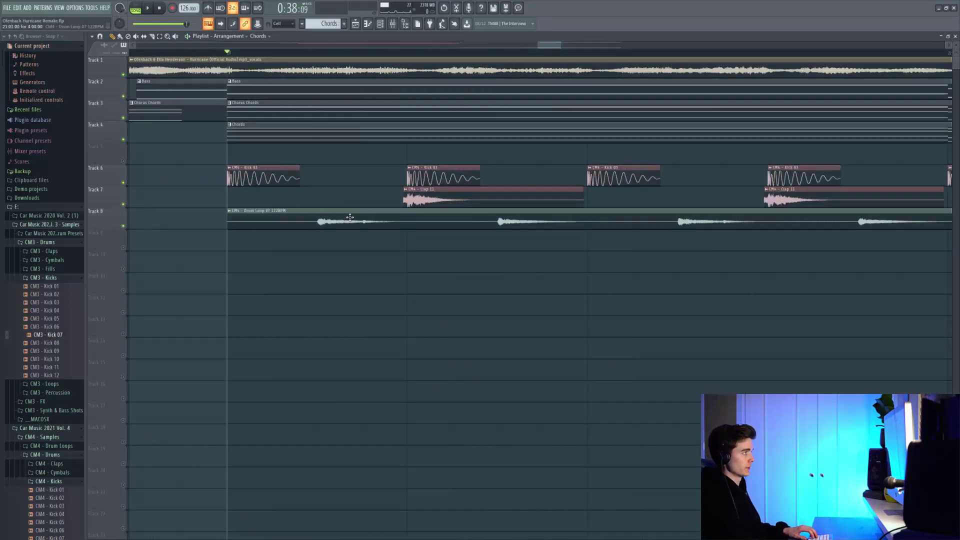
scroll(350, 217, "down", 4)
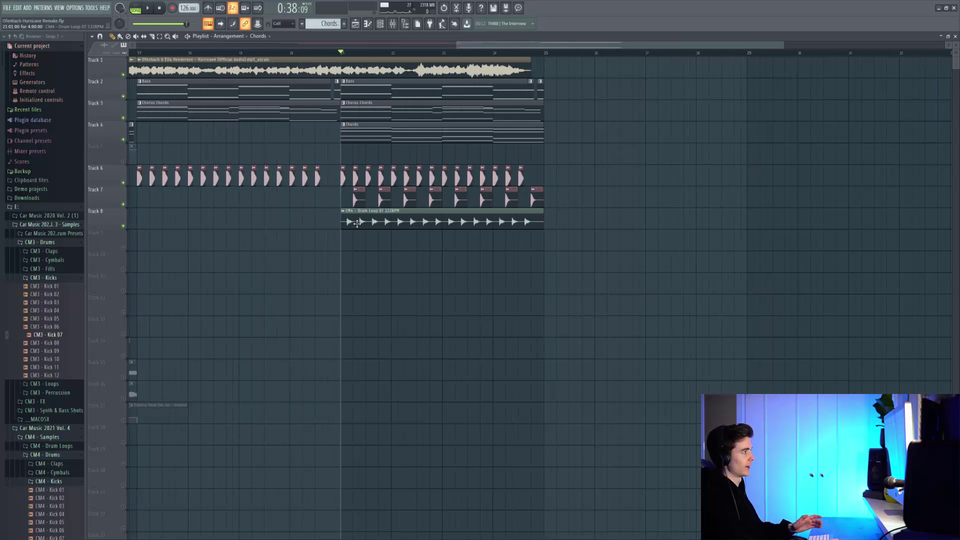
key("space")
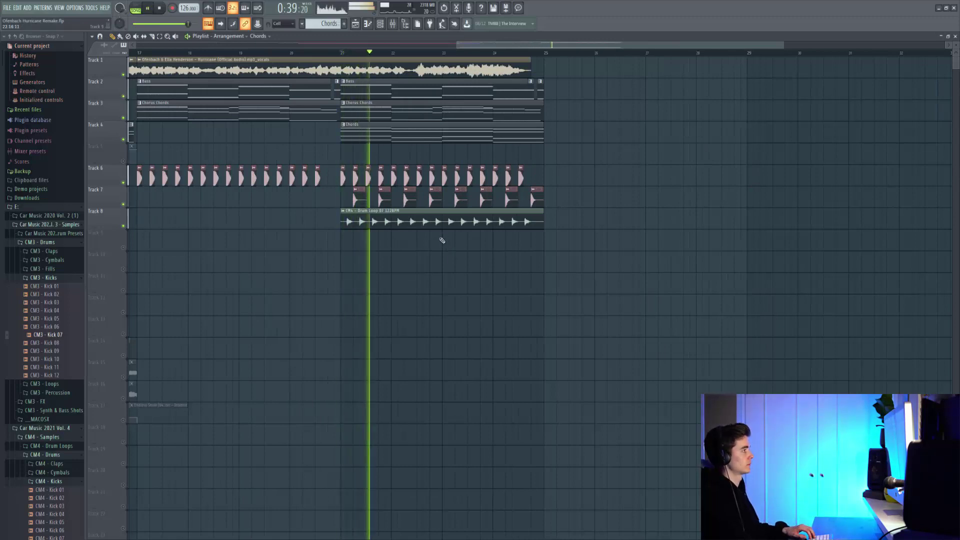
double_click(435, 222)
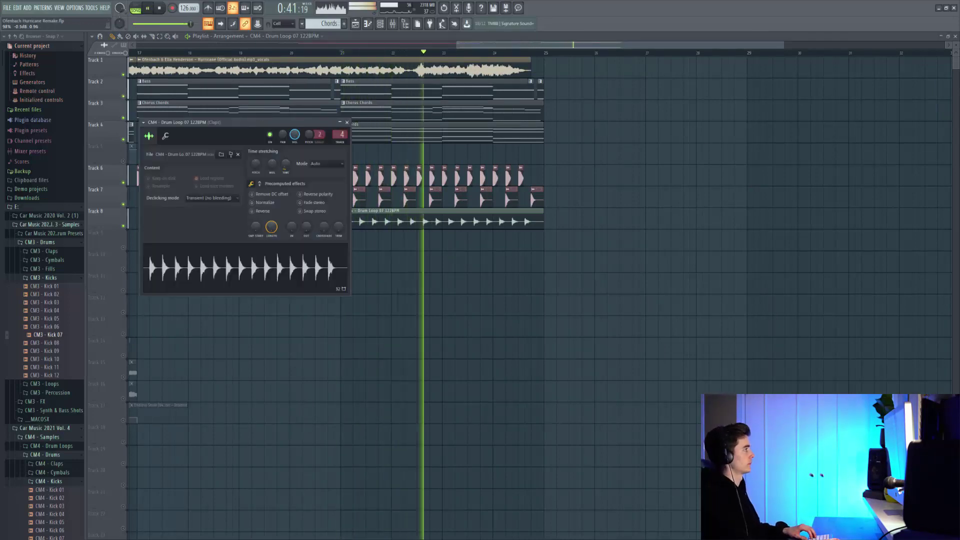
key("Escape")
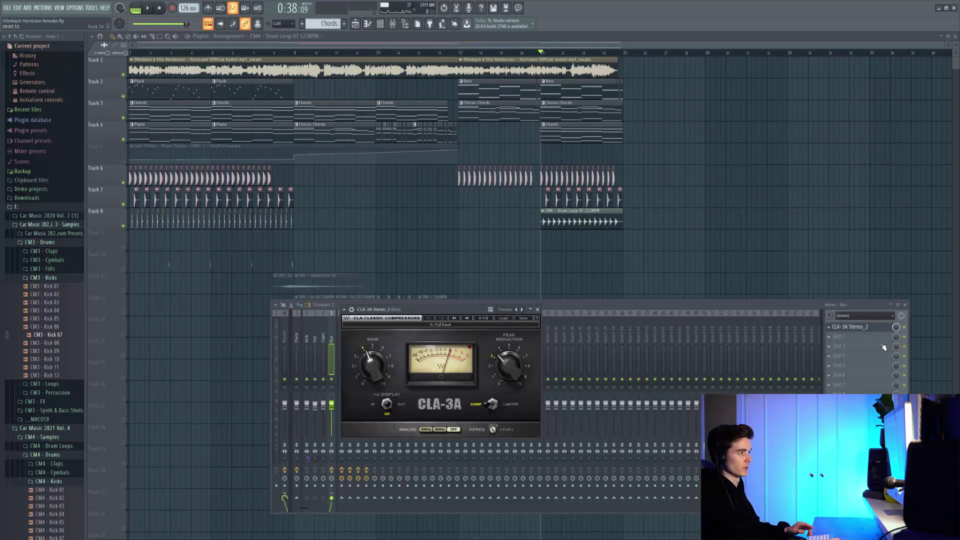
Step: Play the drums through the bus CLA-3A compressor
key("space")
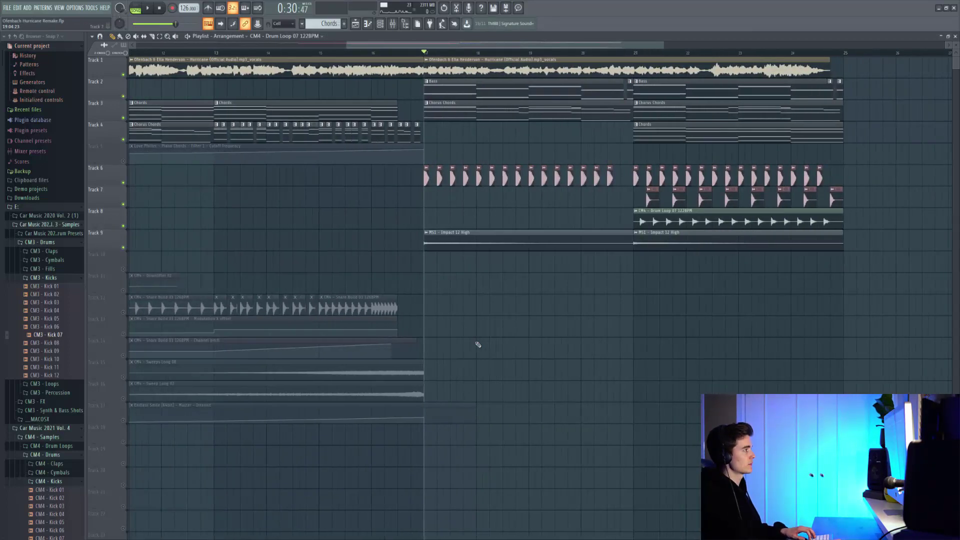
Step: Play the drop from bar 17 with the Impact 12 High hits and Downlifter 01 tails
key("space")
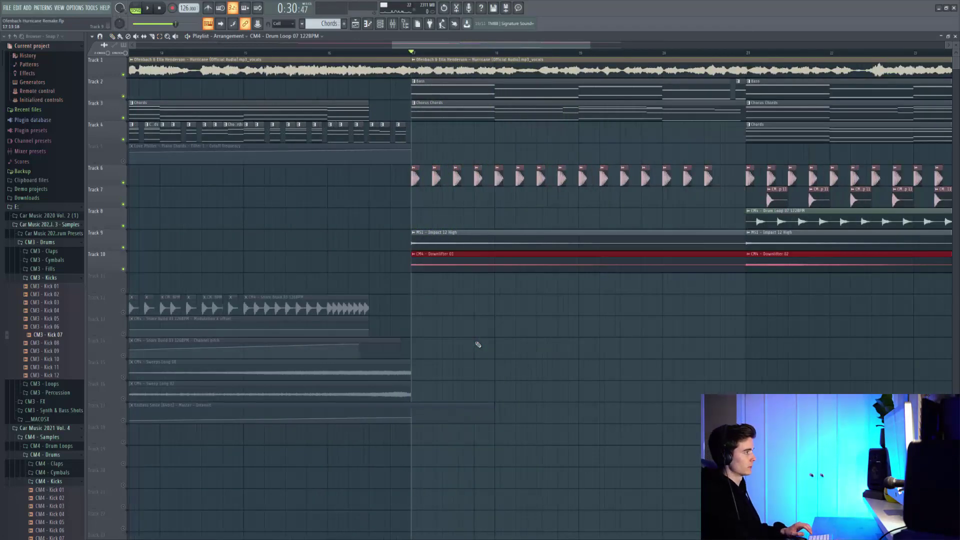
key("space")
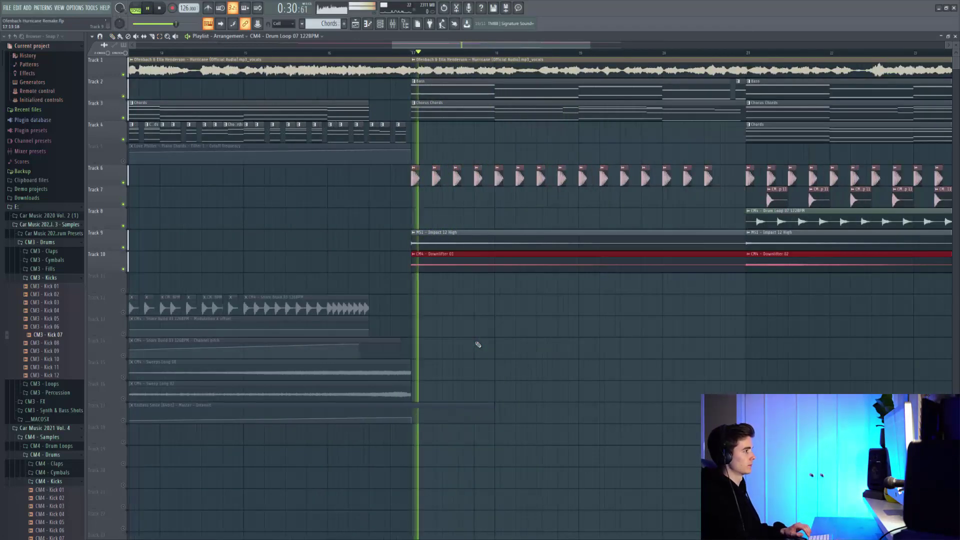
scroll(478, 344, "down", 4)
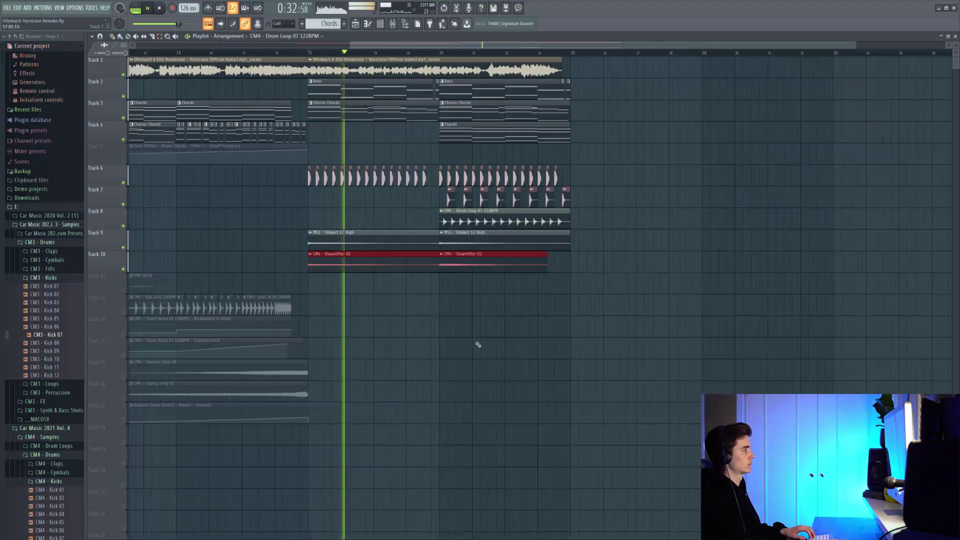
scroll(478, 344, "up", 2)
scroll(478, 344, "up", 2)
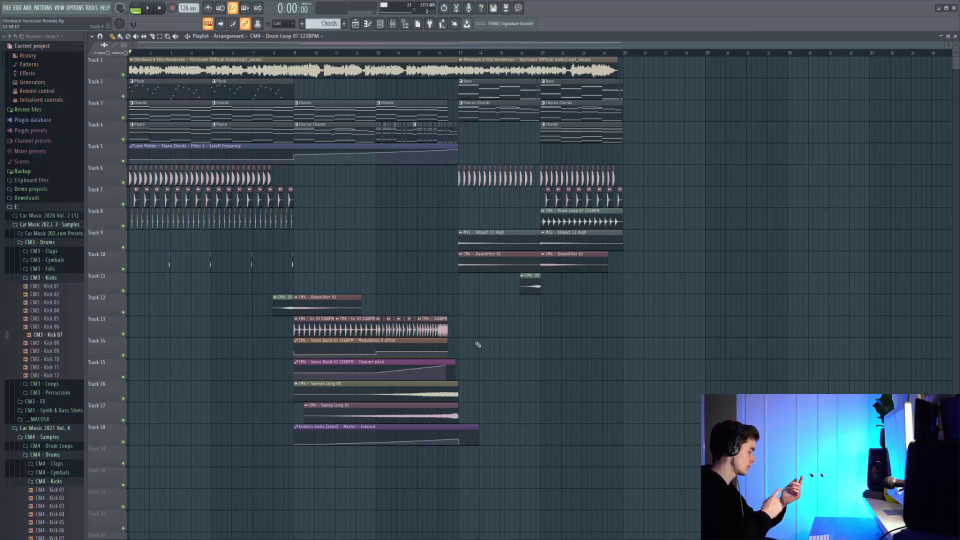
key("space")
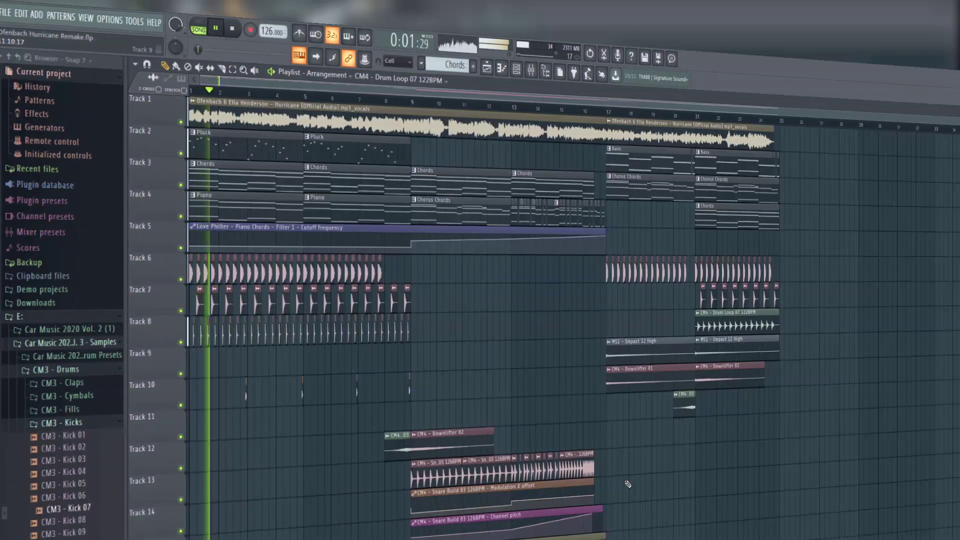